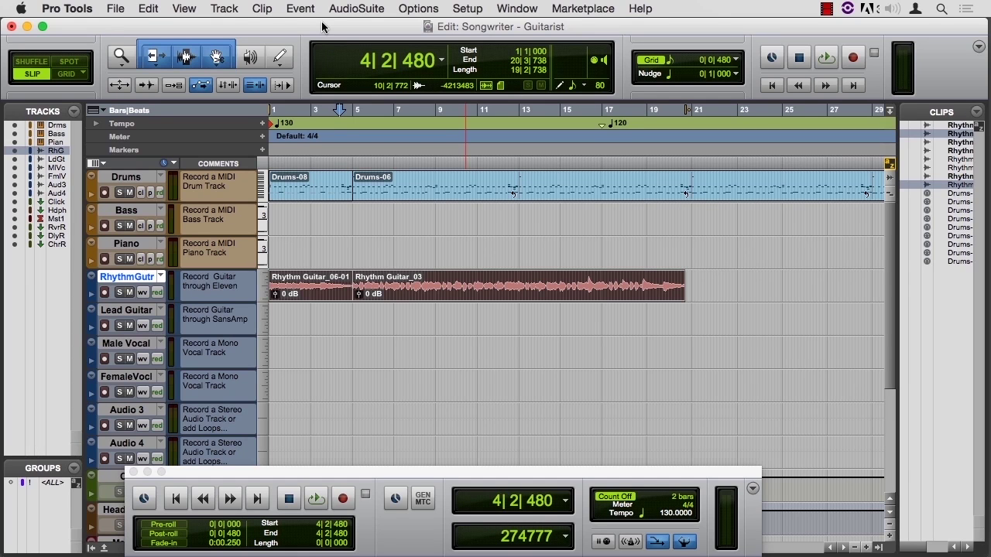
Step: Switch to the Mix window to show Inserts A-E and Sends A-E, including Eleven Free on rhythm guitar
key("super+equal")
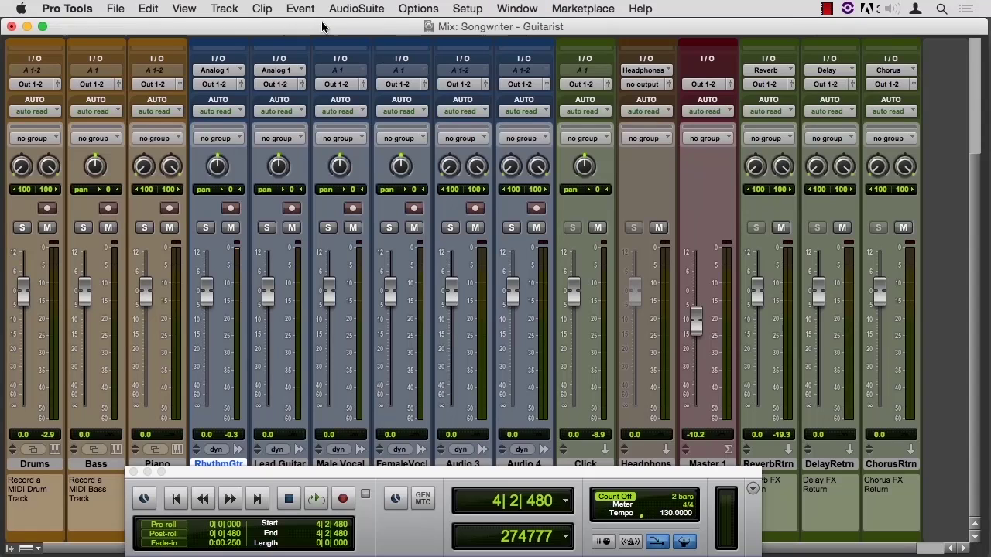
scroll(327, 157, "up", 1)
scroll(327, 158, "up", 5)
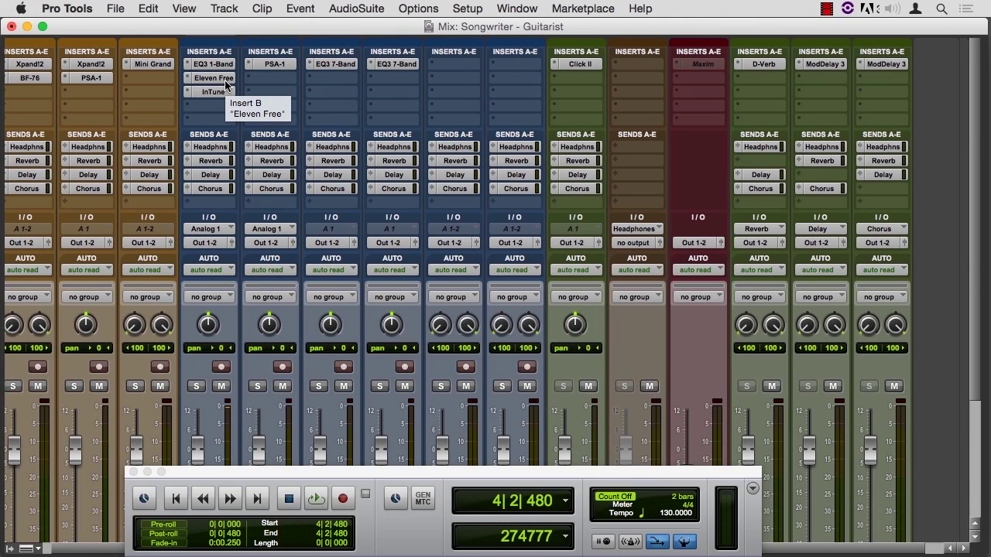
Step: Open Eleven Free on Rhythm Guitar and browse its Clean, Crunch and Overdrive presets, keeping factory default
left_click(225, 80)
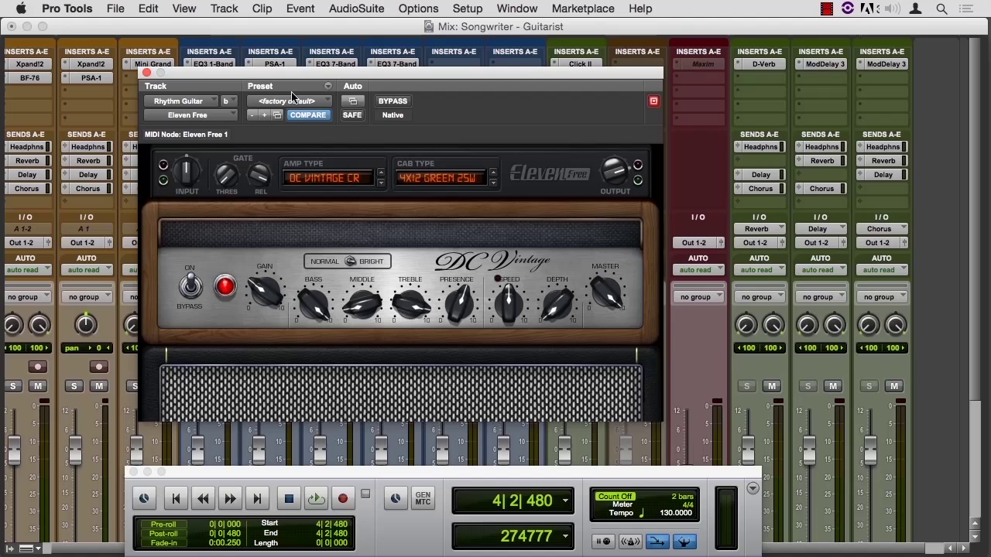
left_click(325, 106)
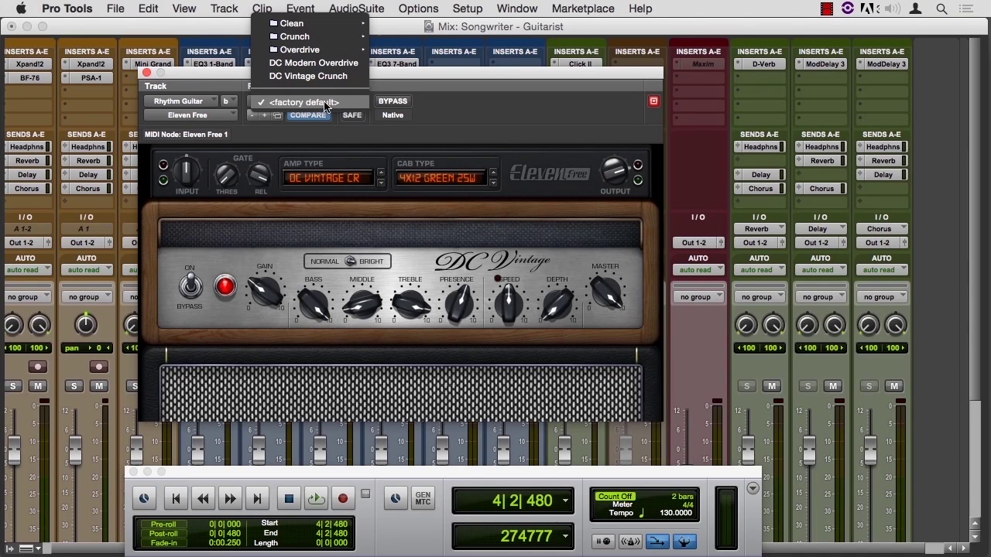
mouse_move(318, 25)
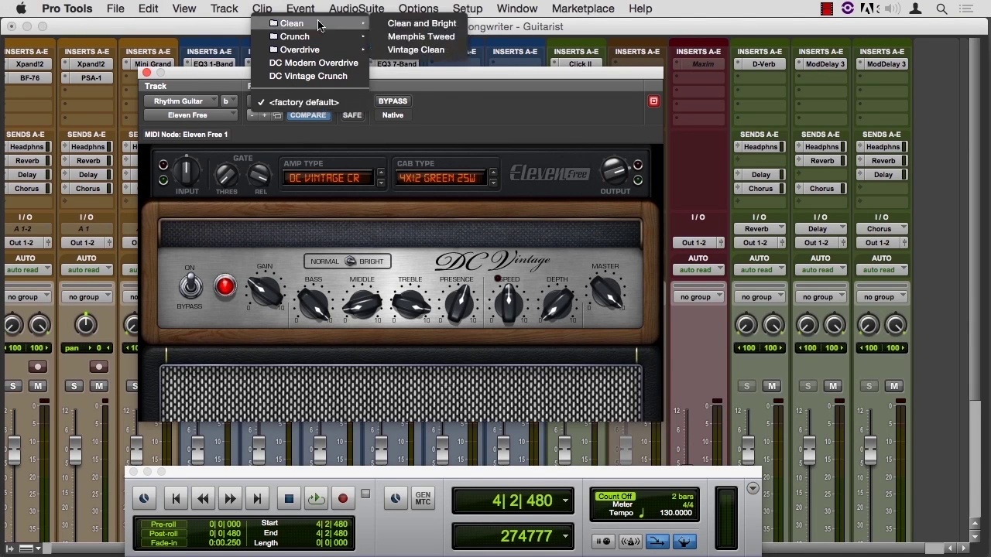
mouse_move(320, 49)
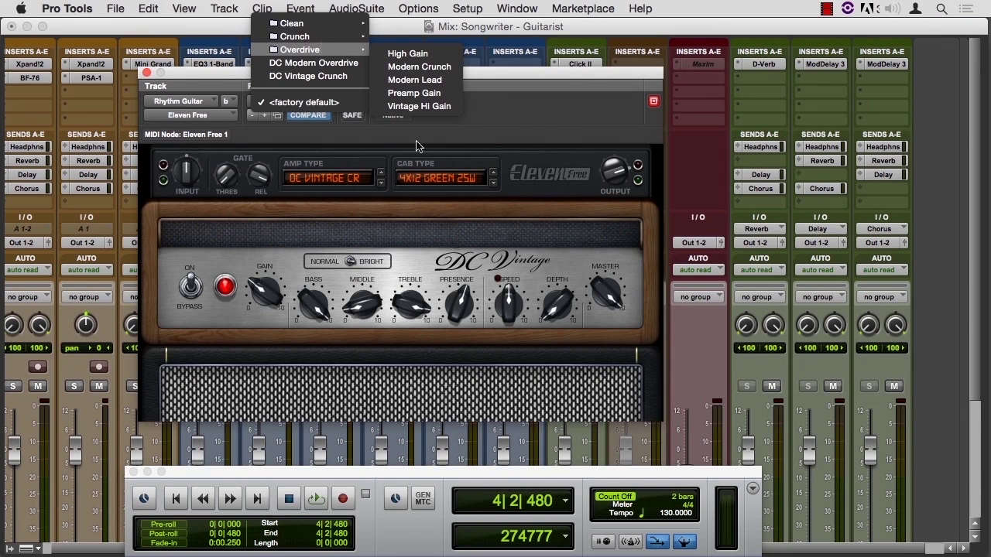
left_click(345, 158)
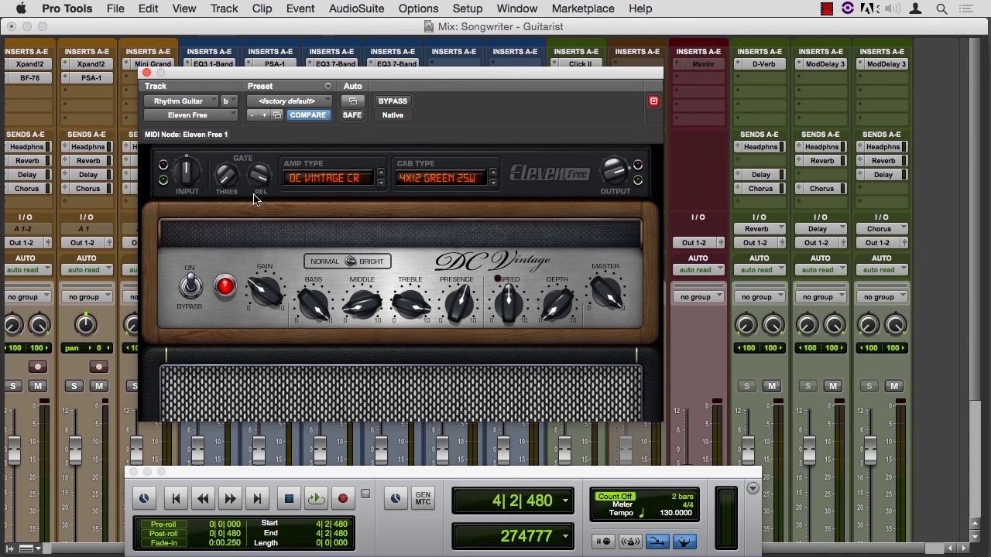
left_click(327, 86)
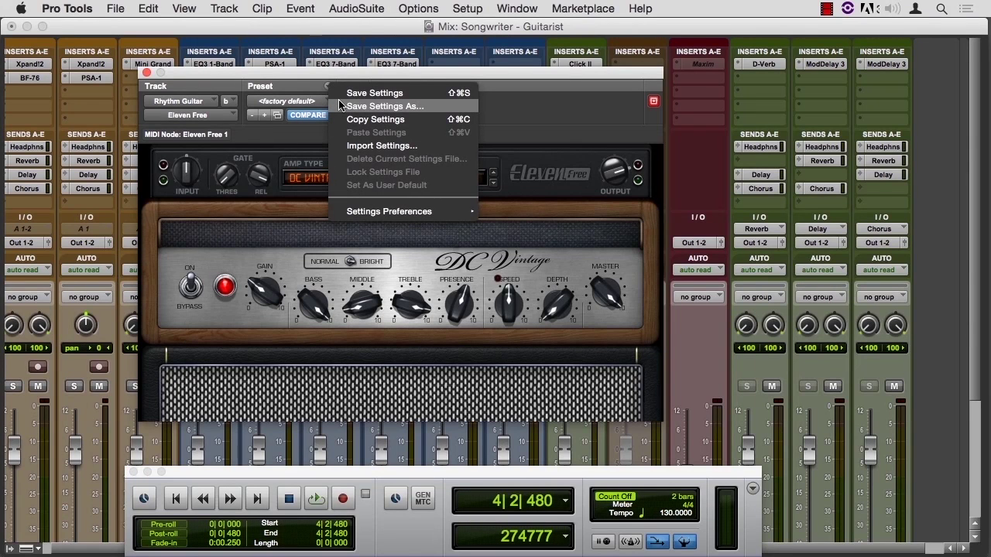
left_click(319, 87)
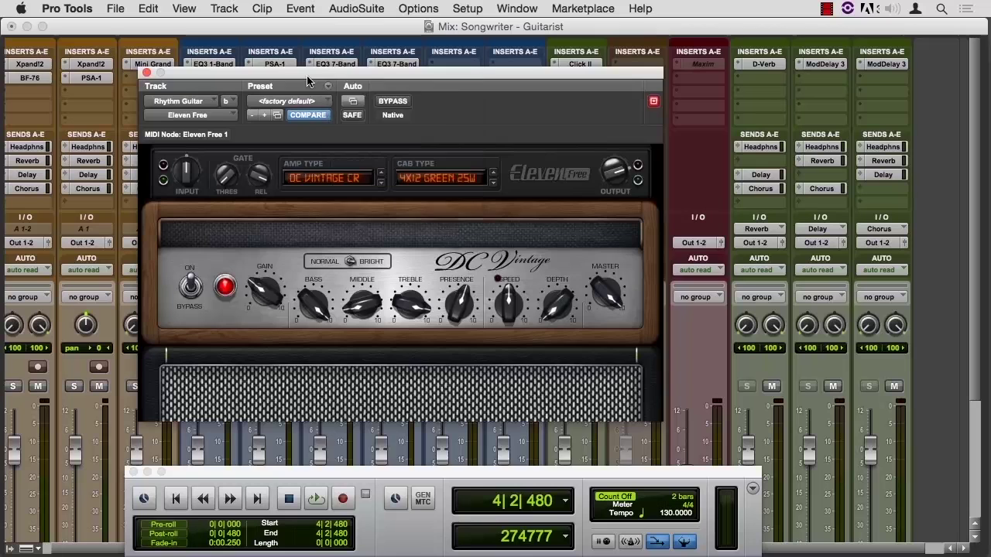
left_click(277, 116)
left_click(325, 124)
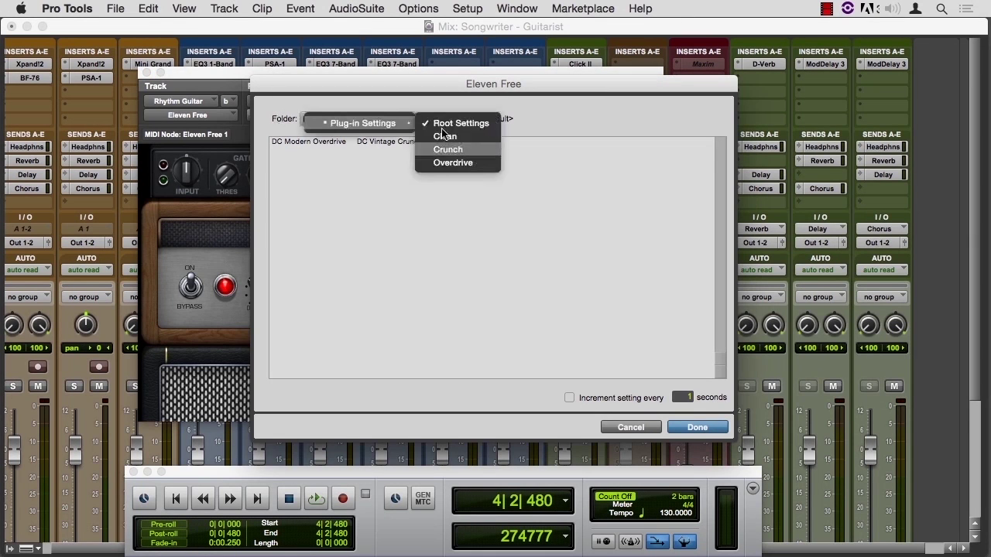
left_click(346, 206)
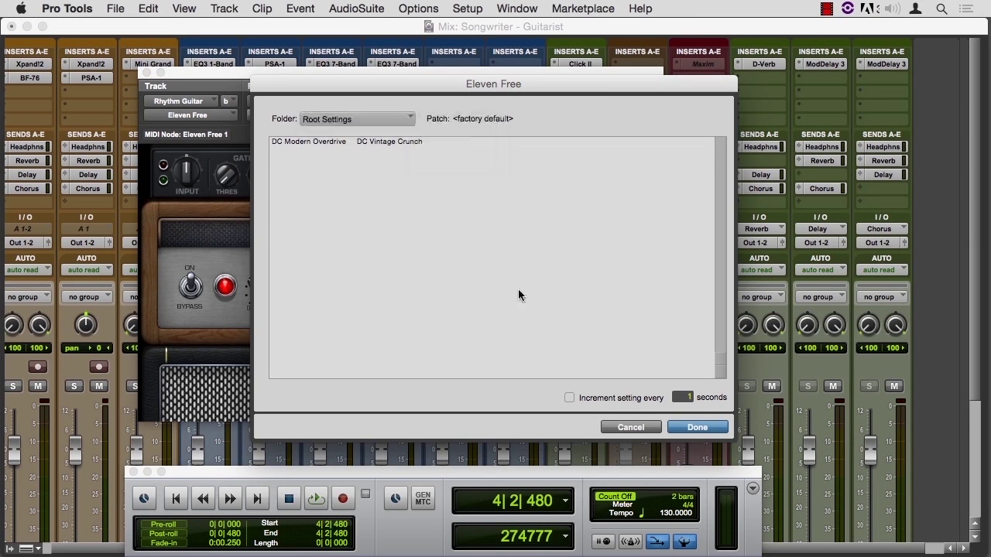
left_click(617, 430)
left_click(582, 8)
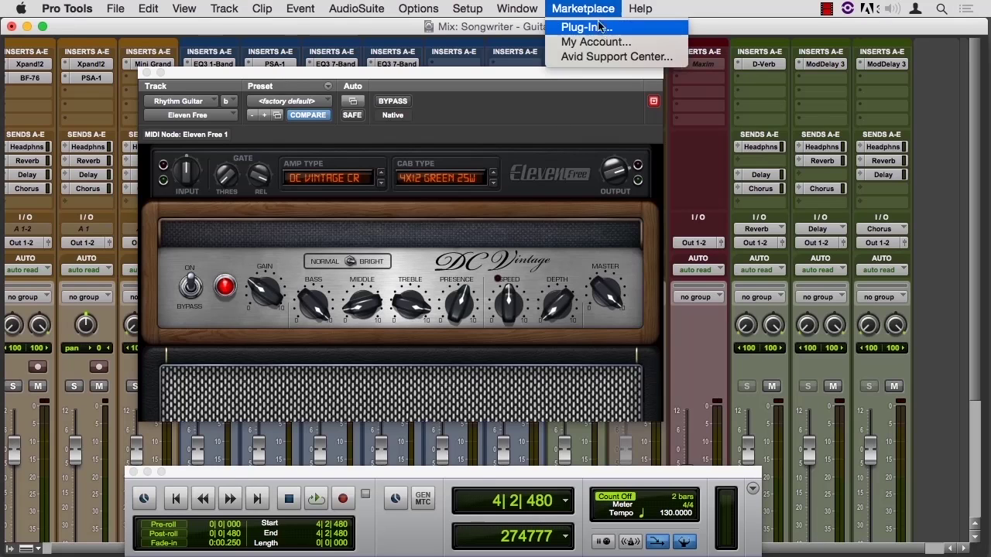
Step: Open the Plug-In Marketplace, close the Eleven Free window, and search the store for 'amp'
left_click(595, 29)
left_click(146, 72)
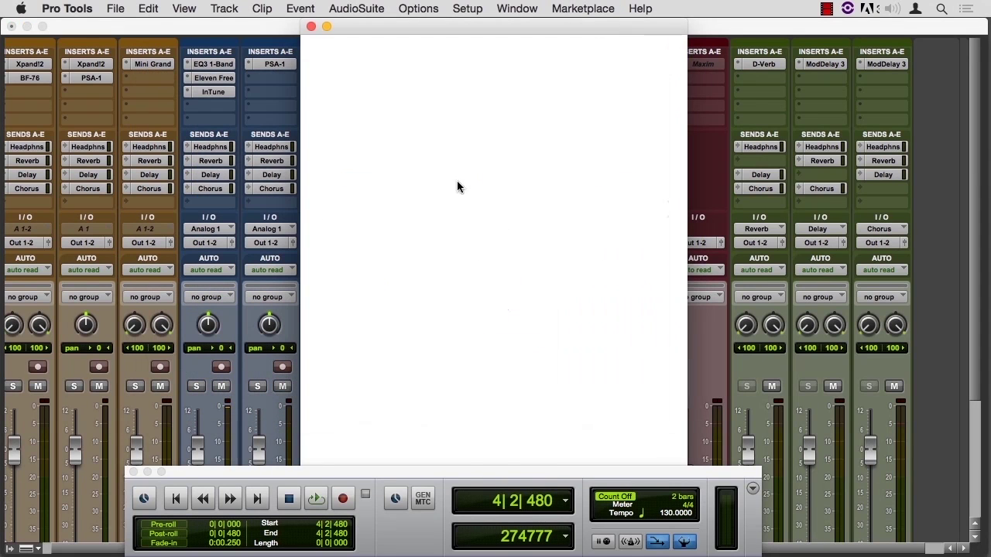
left_click(392, 83)
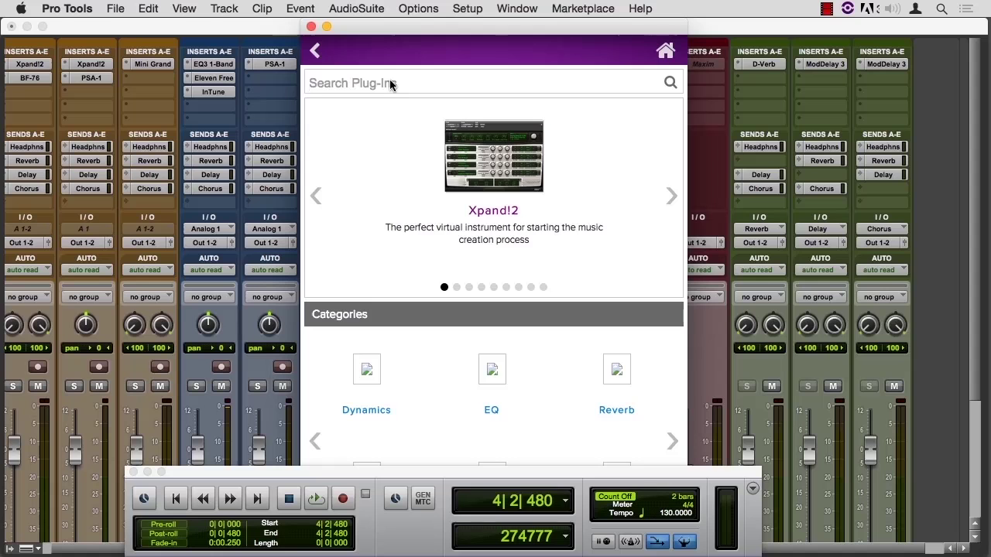
type("ant")
key("Return")
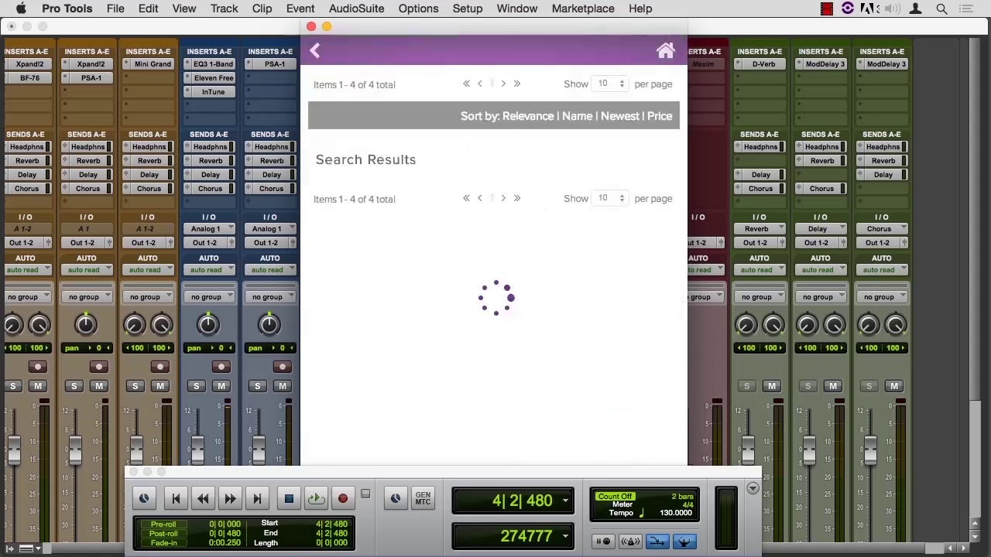
Step: Look through the four 'amp' results, including Eleven at $499.00 and Reel Tape Suite
scroll(465, 233, "down", 10)
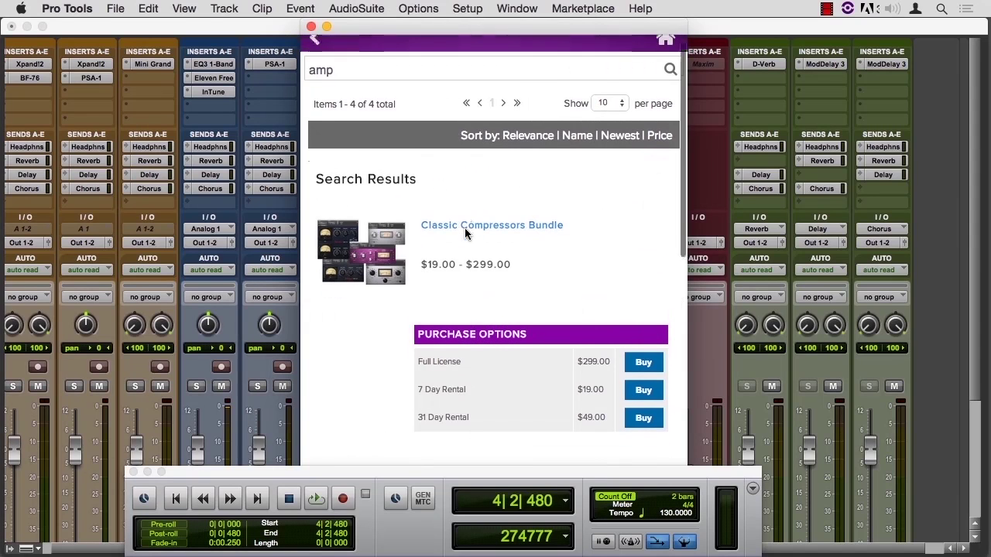
scroll(464, 234, "down", 5)
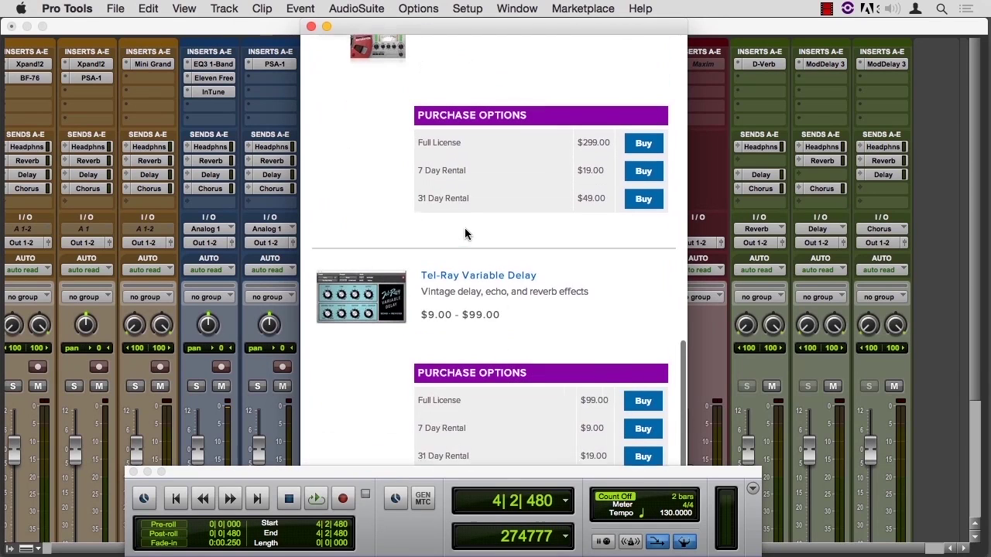
scroll(464, 233, "up", 6)
scroll(465, 234, "up", 9)
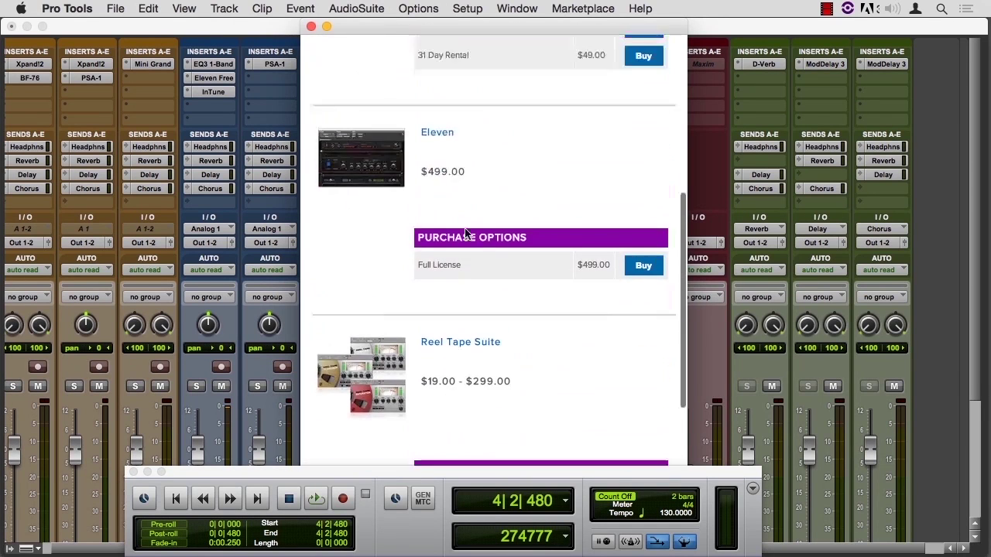
scroll(465, 234, "down", 5)
scroll(464, 234, "down", 3)
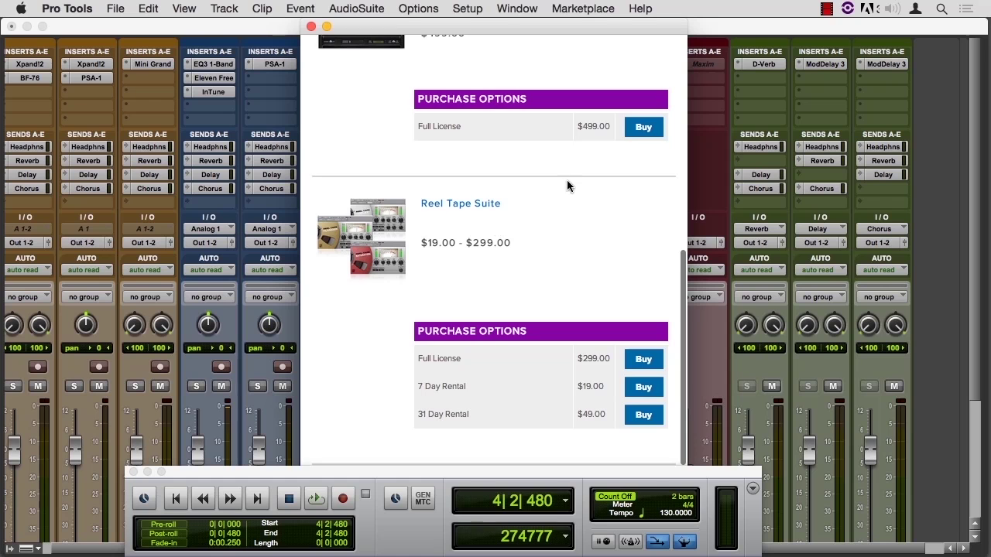
scroll(567, 183, "up", 3)
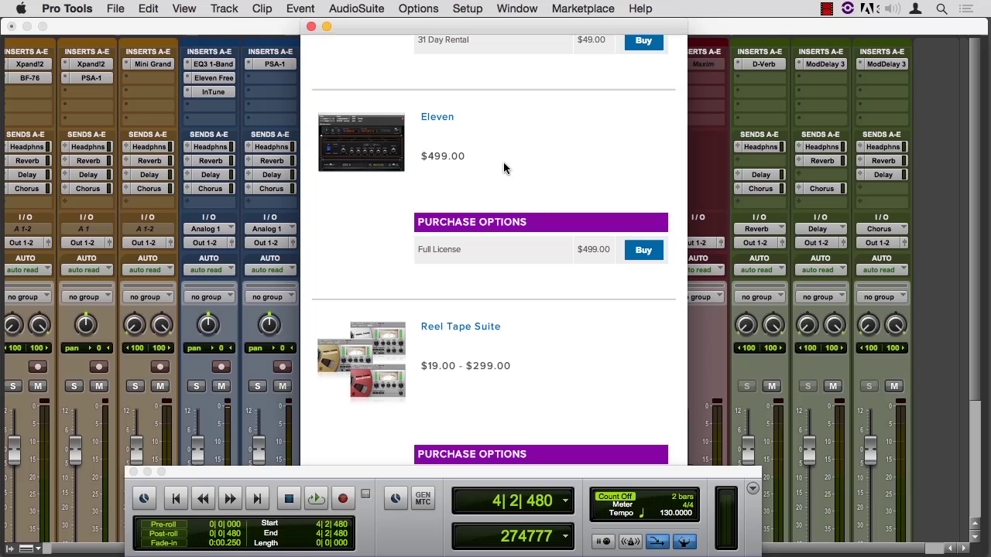
Step: Bring the Rhythm Guitar's Eleven Free window back over the mixer, still on factory default
left_click(228, 80)
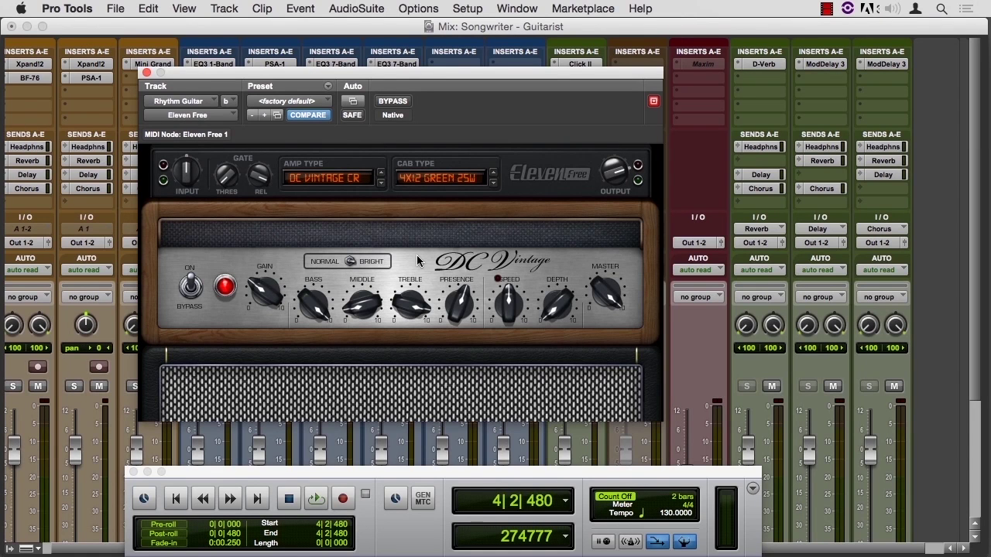
Step: Close Eleven Free, open SansAmp PSA-1 on Lead Guitar, and browse its preset folders without loading one
left_click(147, 72)
left_click(275, 64)
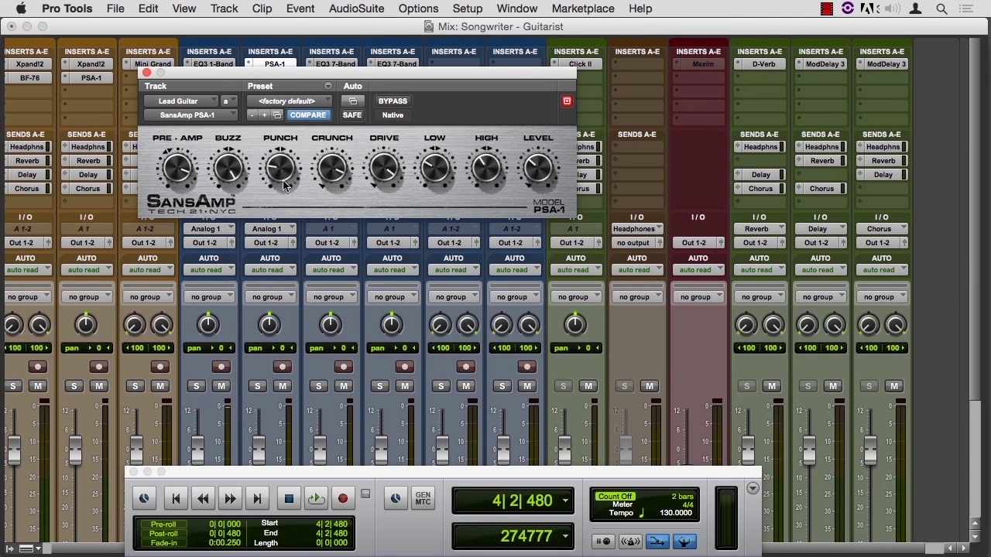
left_click(327, 94)
mouse_move(325, 6)
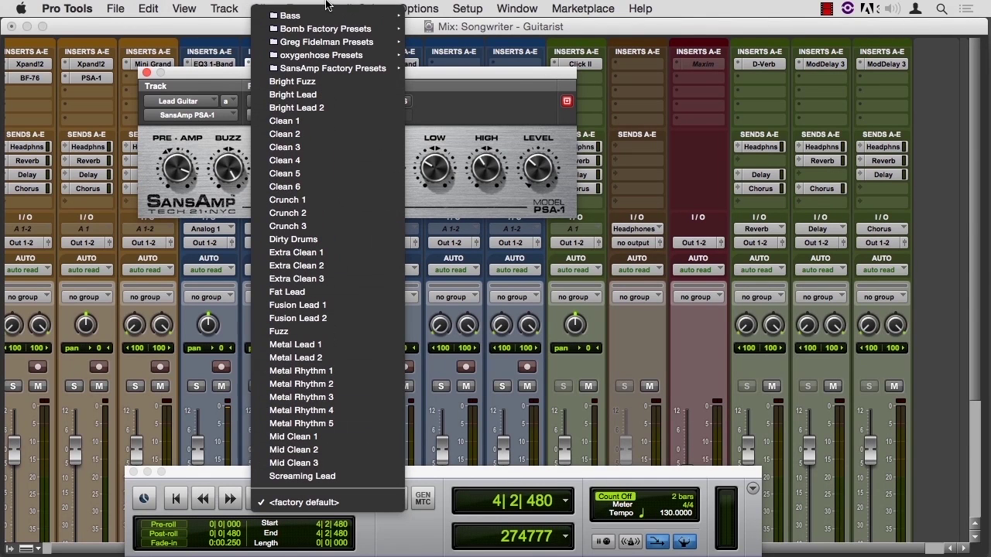
mouse_move(326, 31)
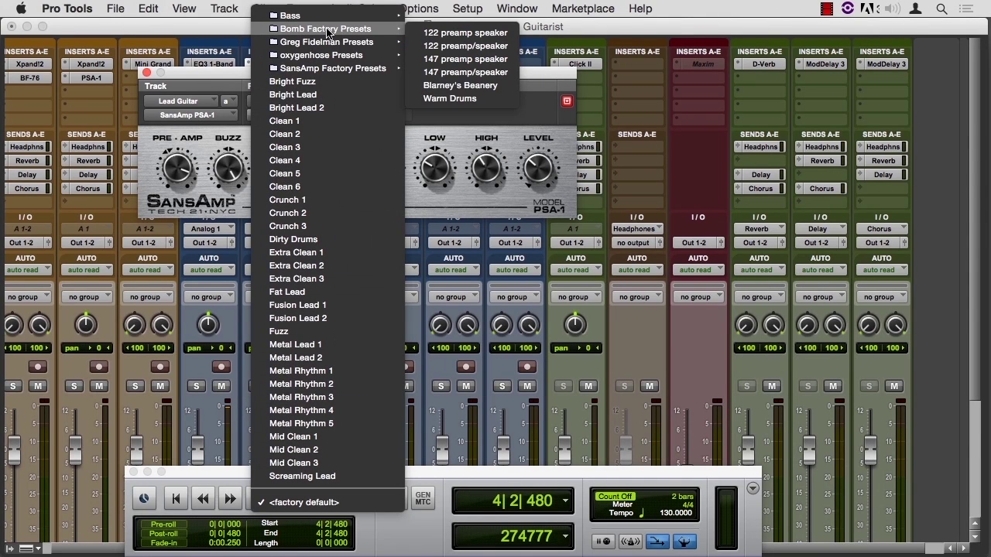
mouse_move(333, 68)
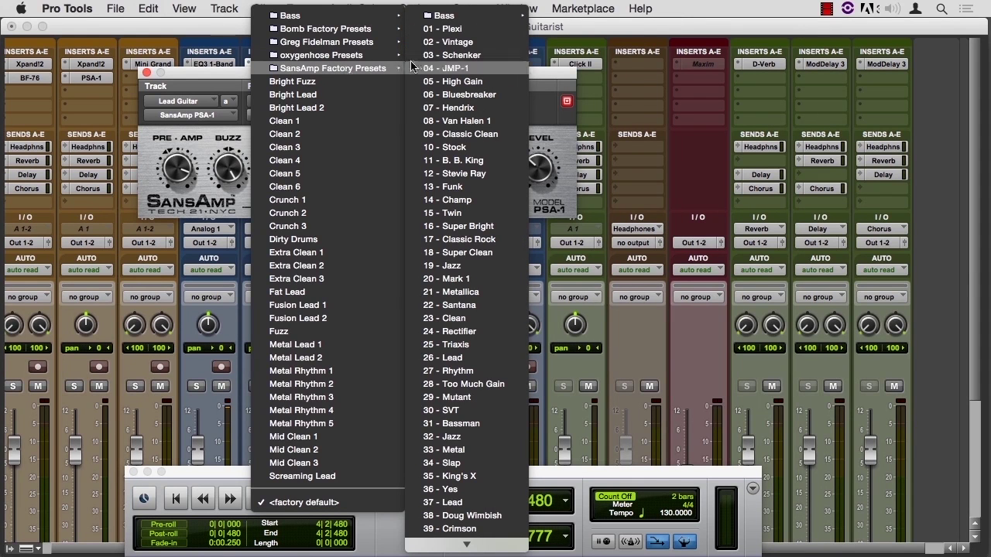
mouse_move(445, 17)
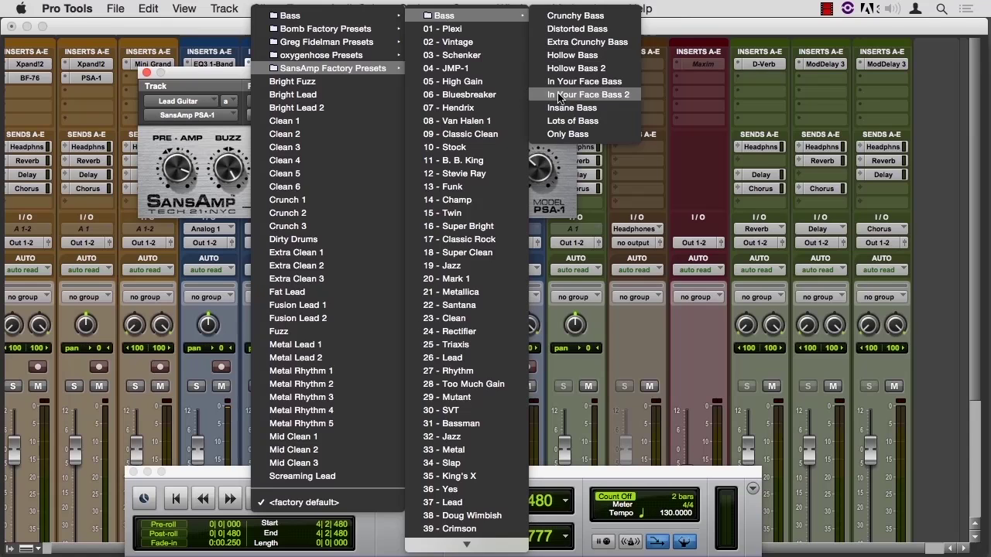
left_click(462, 16)
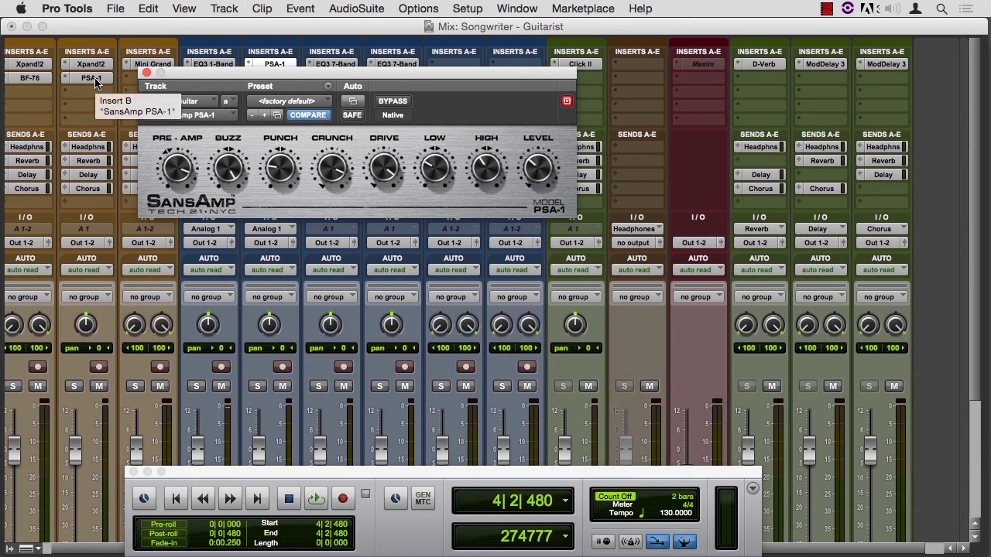
left_click(278, 115)
left_click(343, 119)
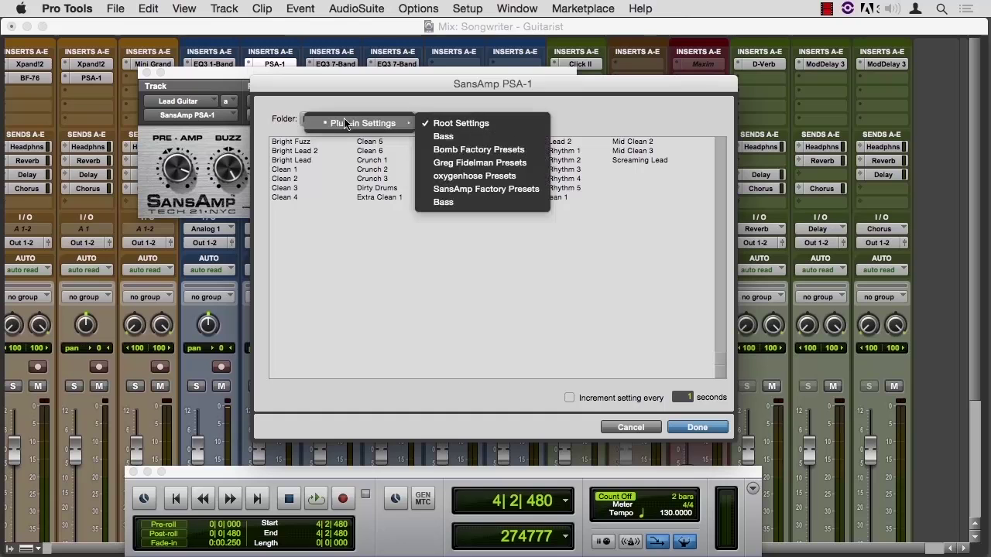
left_click(442, 232)
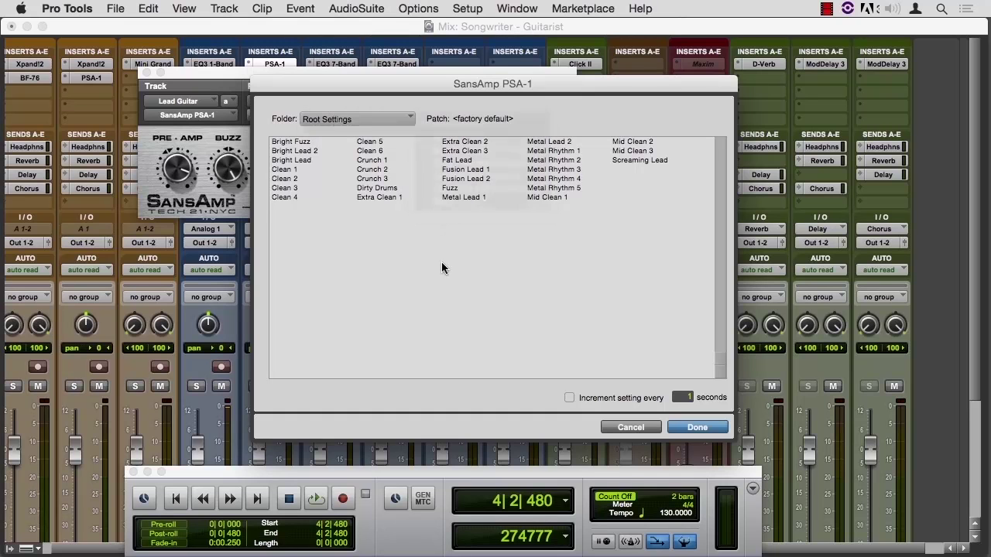
left_click(630, 427)
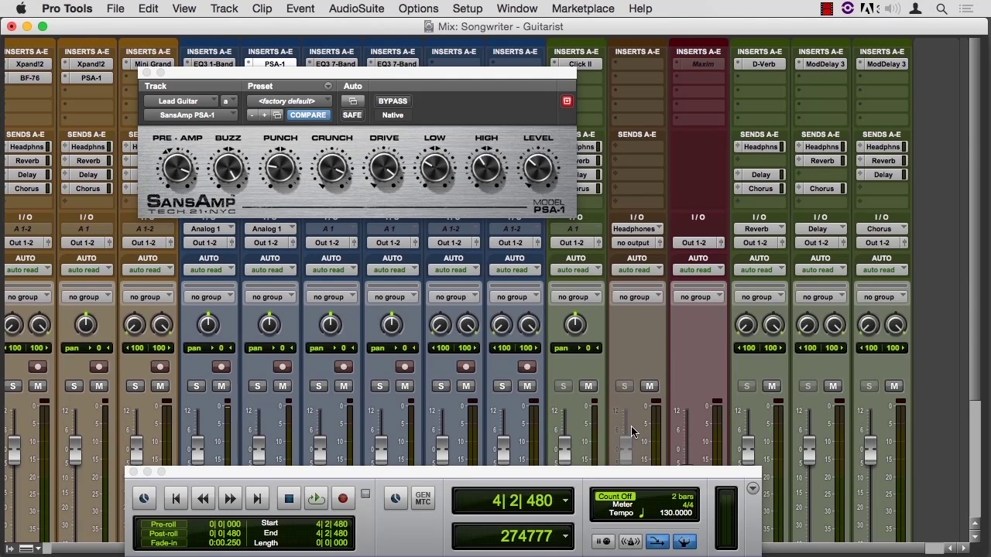